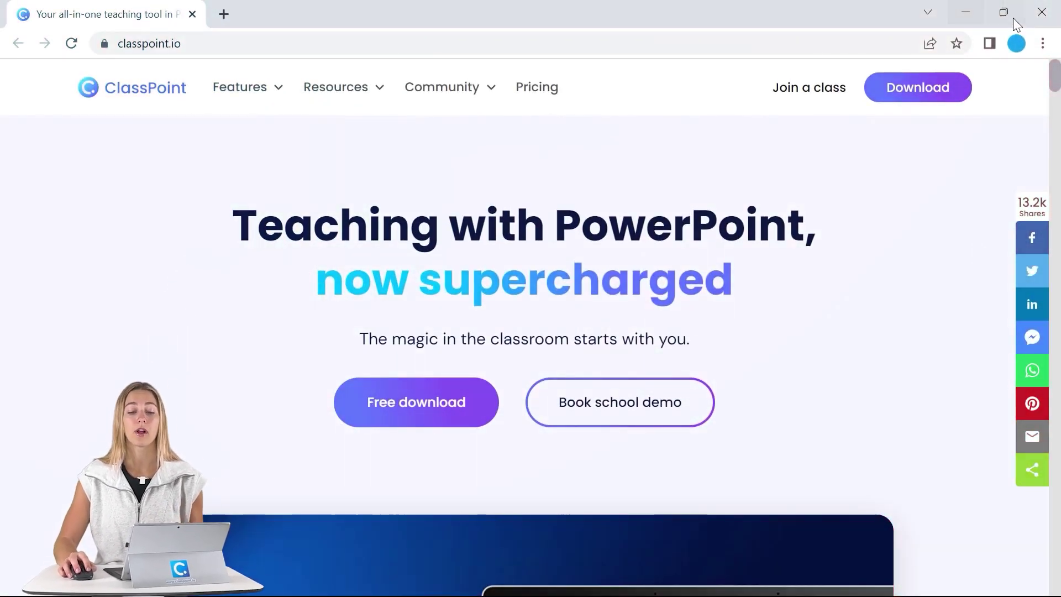
Minimize the Chrome window to bring the PowerPoint Earth deck into view.
left_click(965, 13)
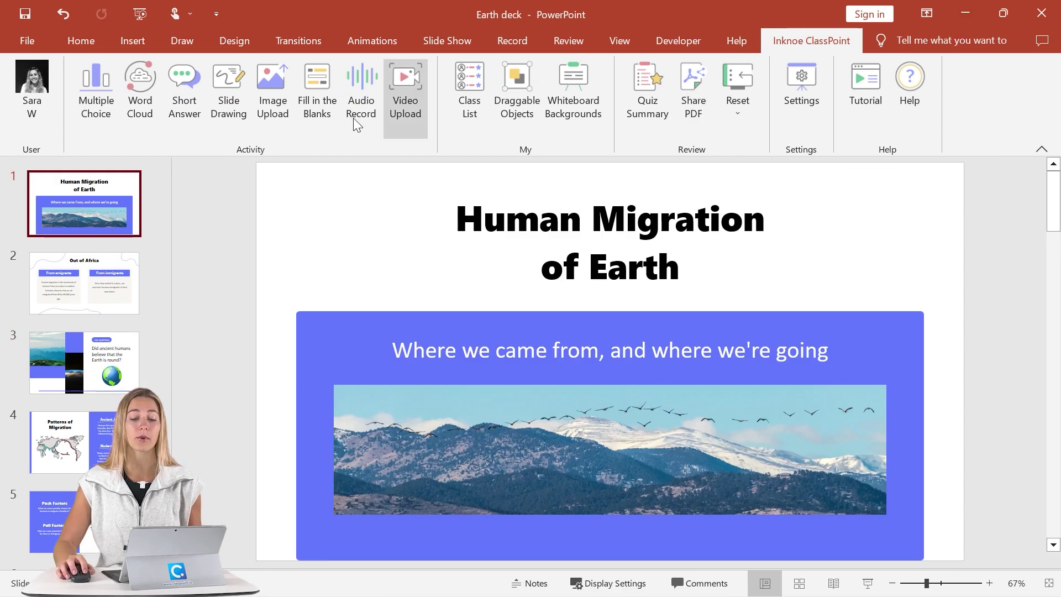
Start the Earth deck slideshow from the status bar's Slide Show button.
left_click(867, 583)
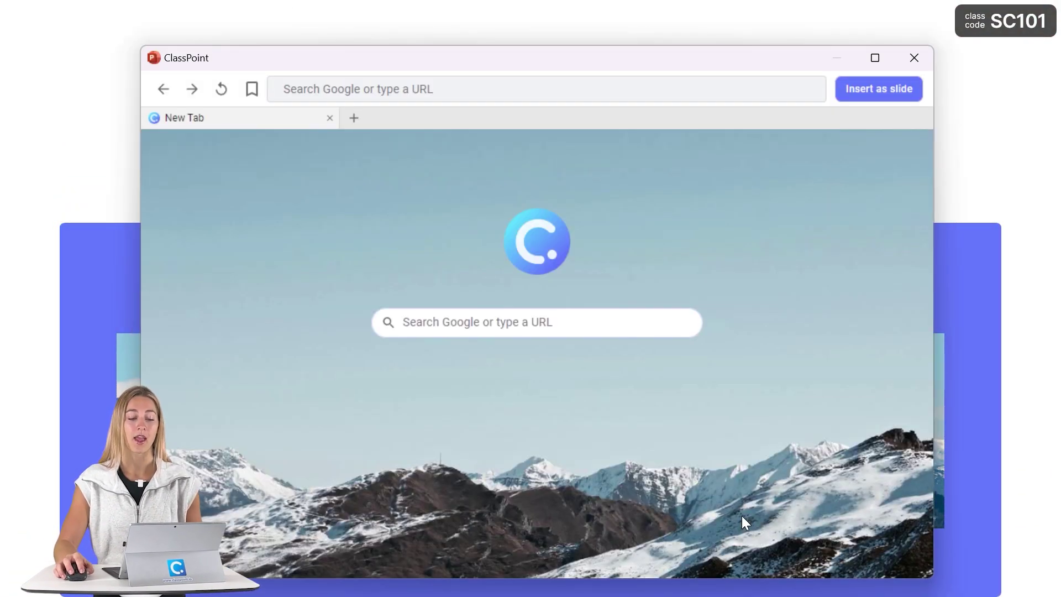
Search Google for Earth's shape and open NOAA's 'Is the Earth round?' article.
type("shape or earth")
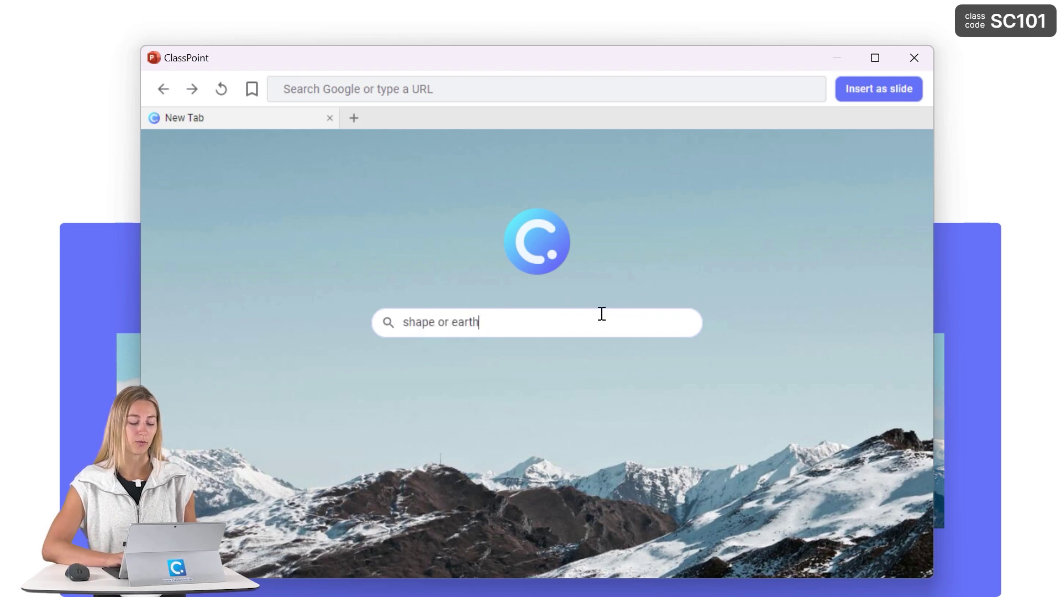
key("Return")
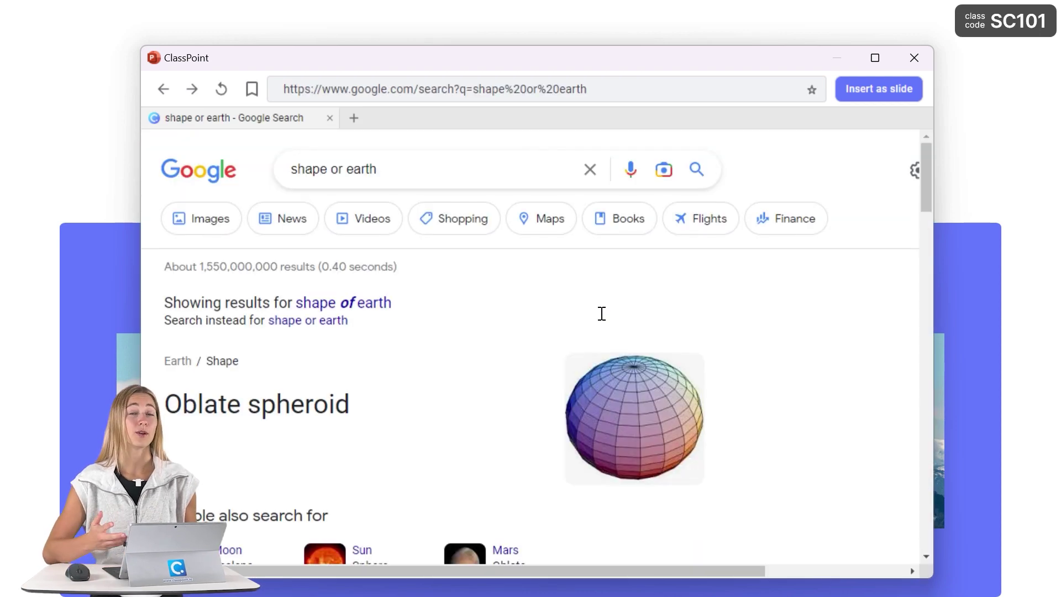
scroll(602, 315, "down", 10)
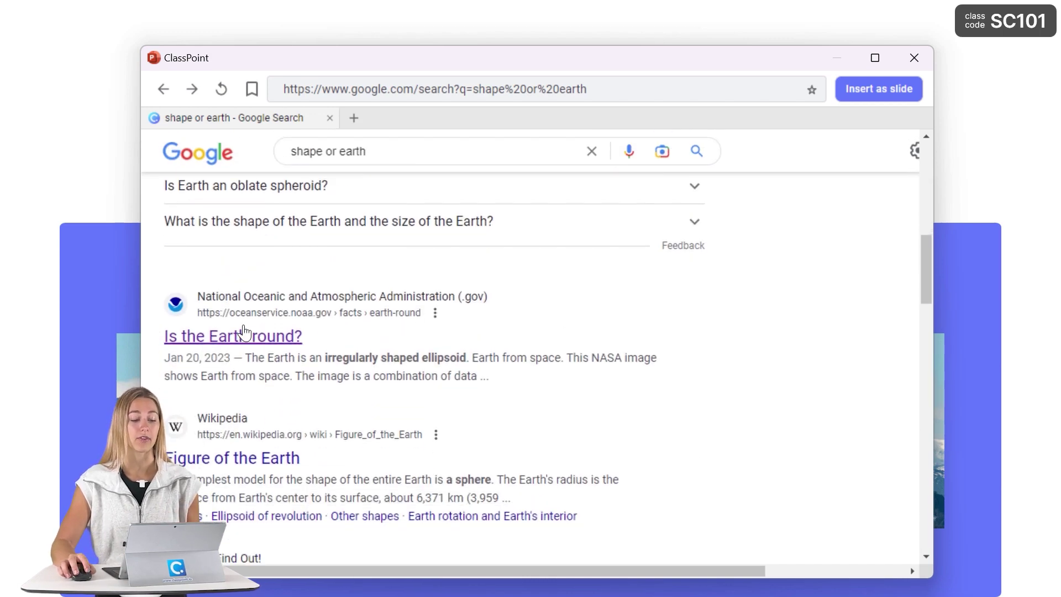
left_click(243, 338)
Open NOAA's 'What is the geoid?' link in a new tab.
scroll(244, 338, "down", 8)
right_click(732, 271)
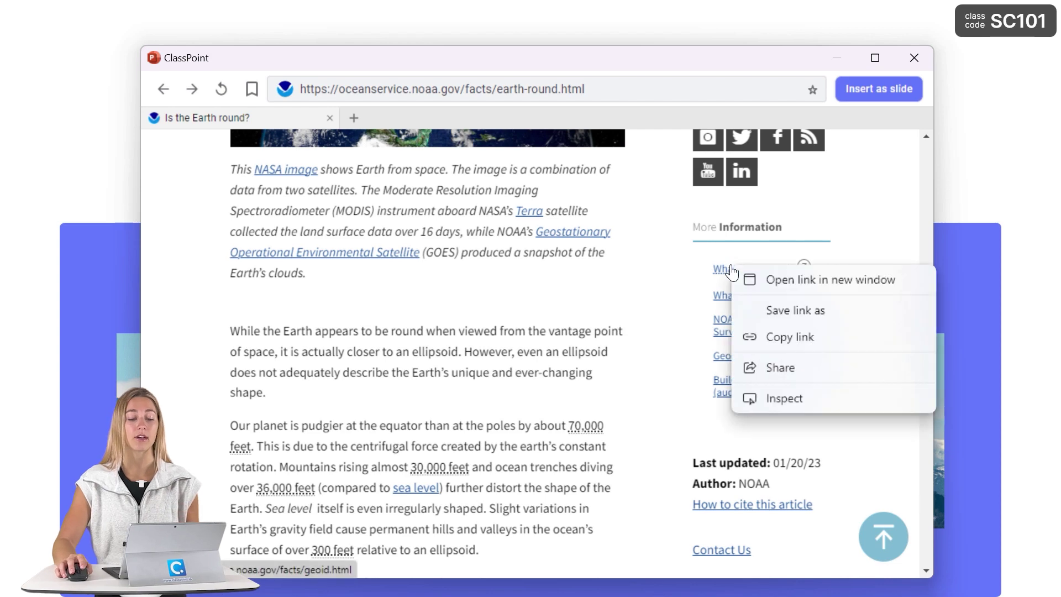
left_click(757, 284)
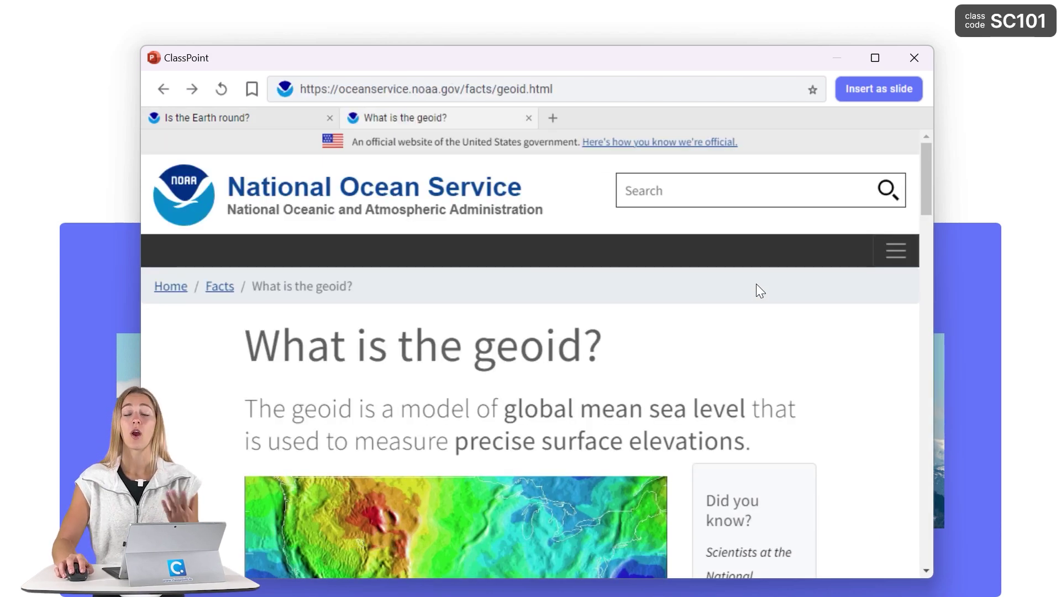
Close the browser, advance two slides to Pop Question, and reopen the embedded browser.
left_click(914, 59)
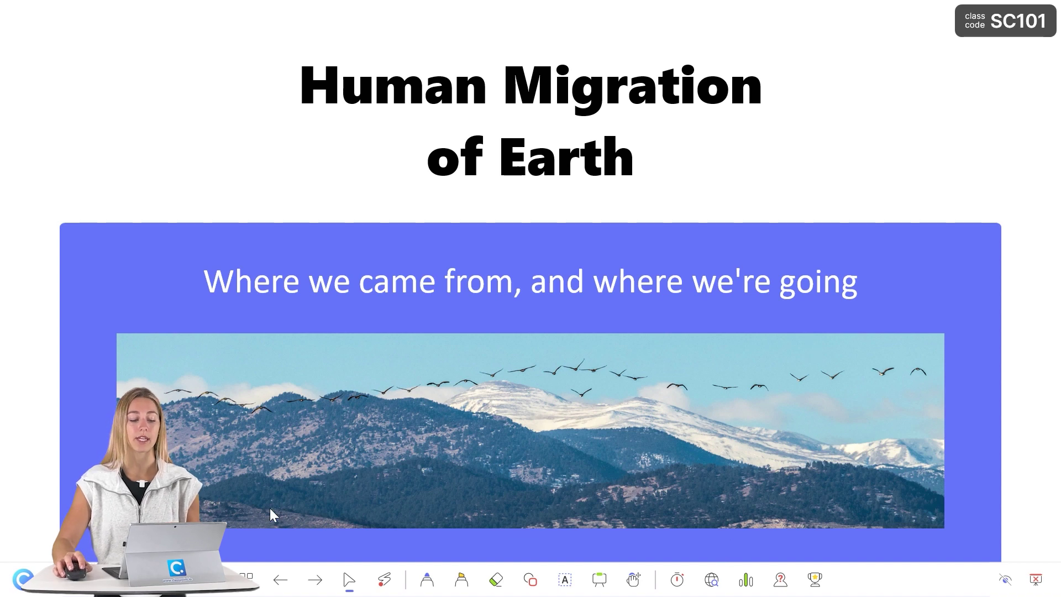
left_click(305, 579)
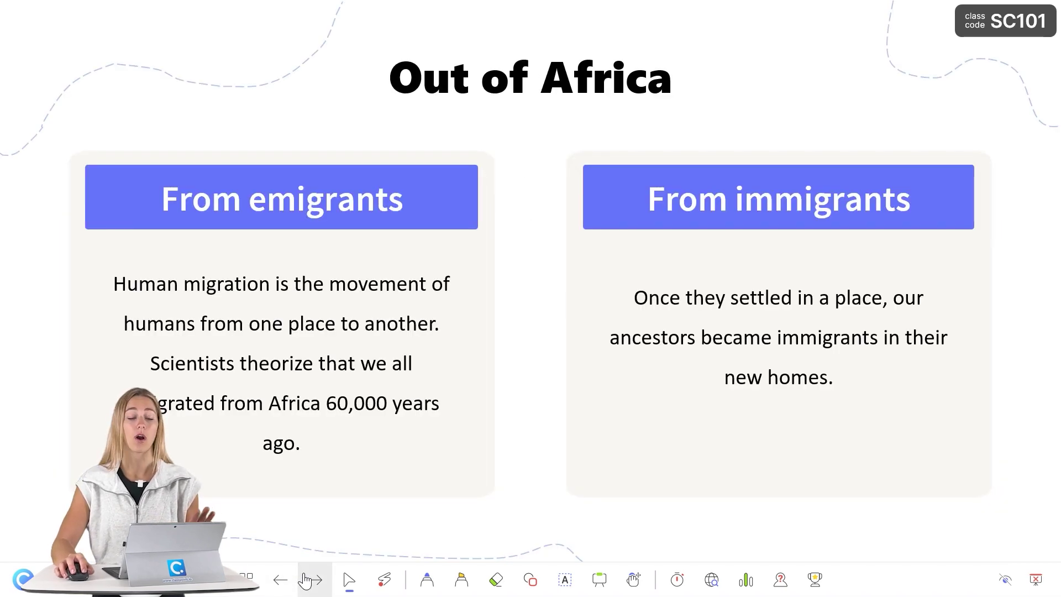
left_click(306, 579)
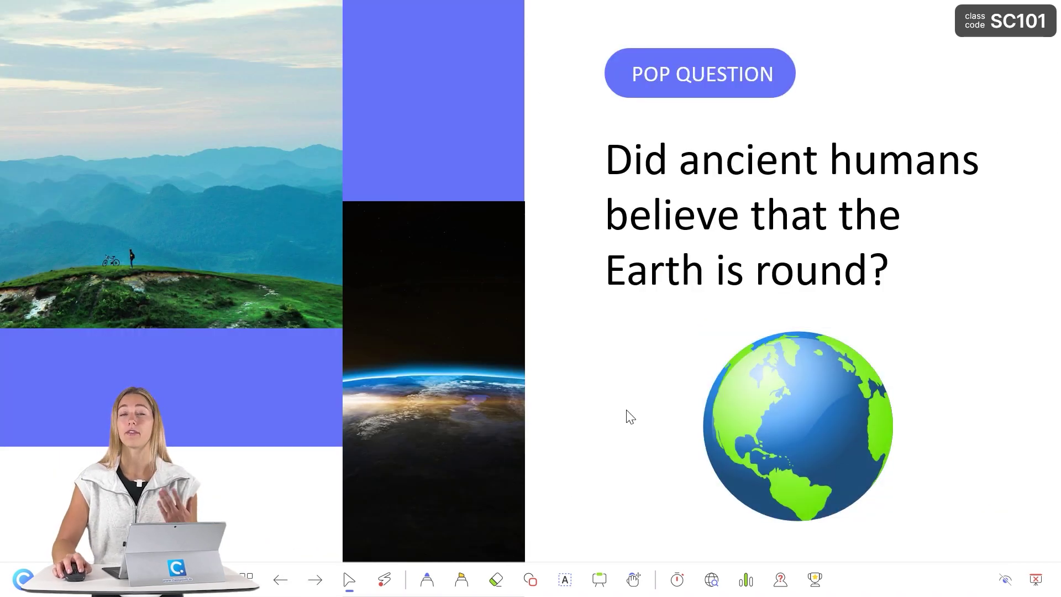
left_click(711, 580)
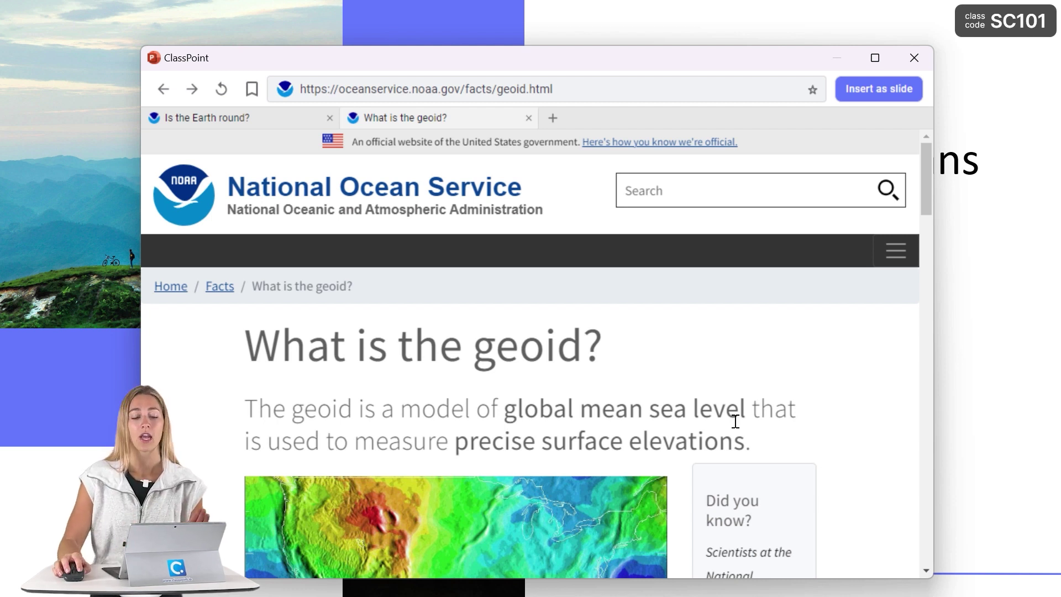
In a new tab, search 'cool earth facts' and open NASA's '10 interesting things about Earth'.
left_click(553, 118)
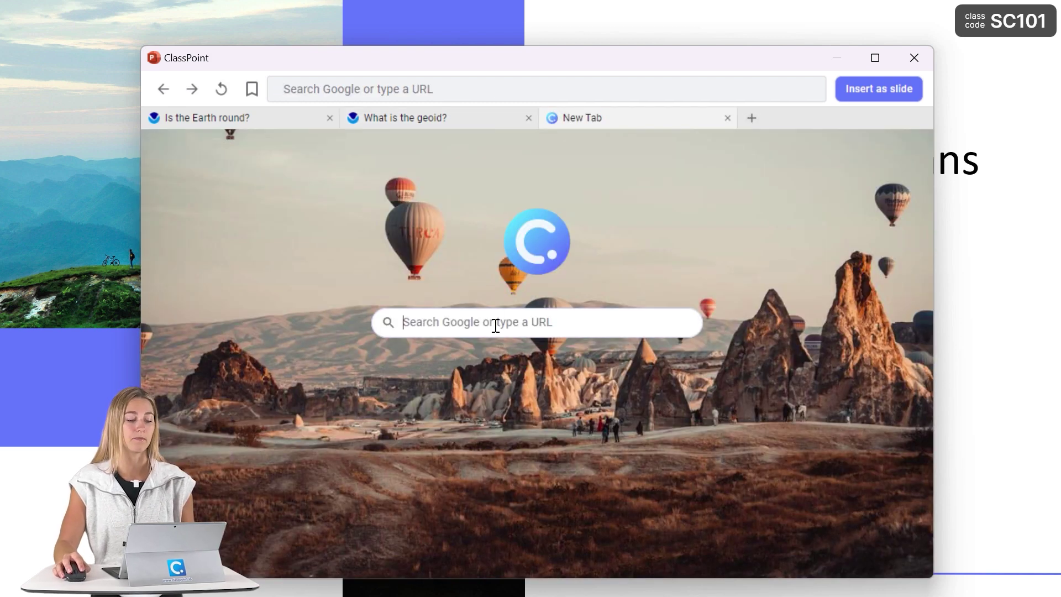
type("cool earth facts")
key("Return")
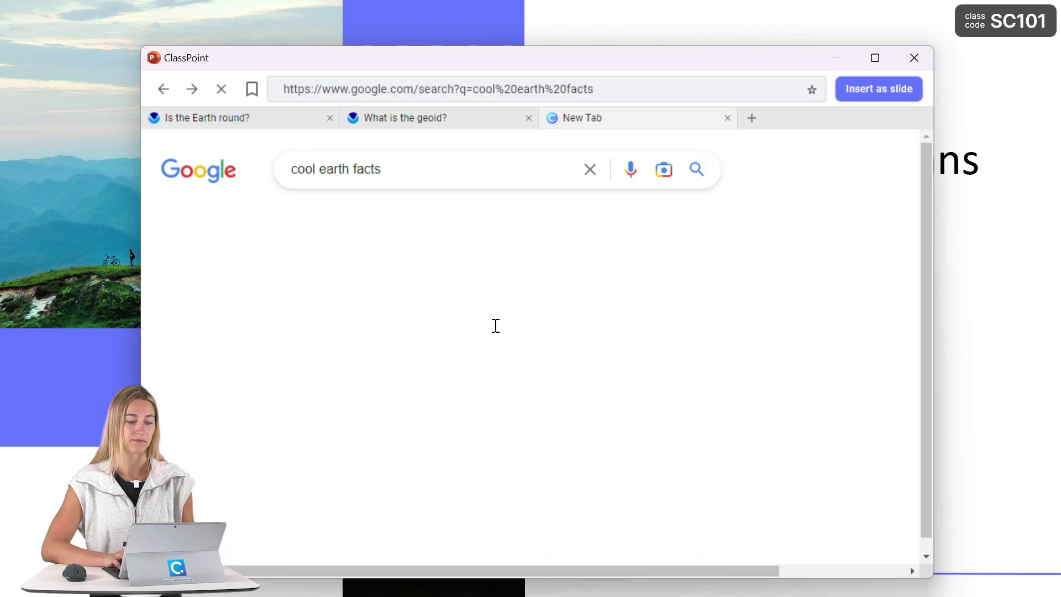
scroll(495, 329, "down", 3)
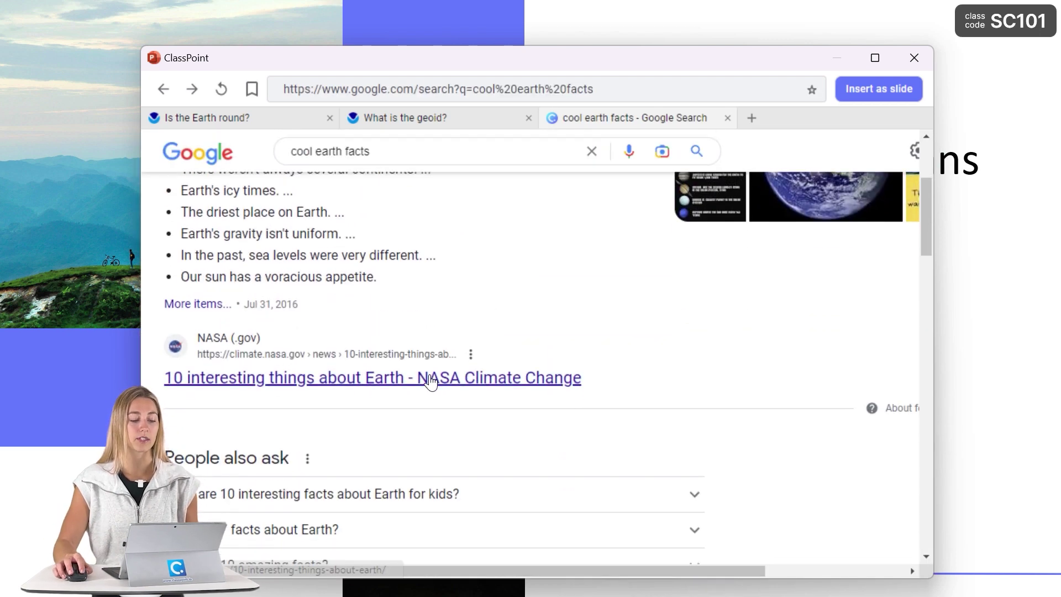
left_click(442, 378)
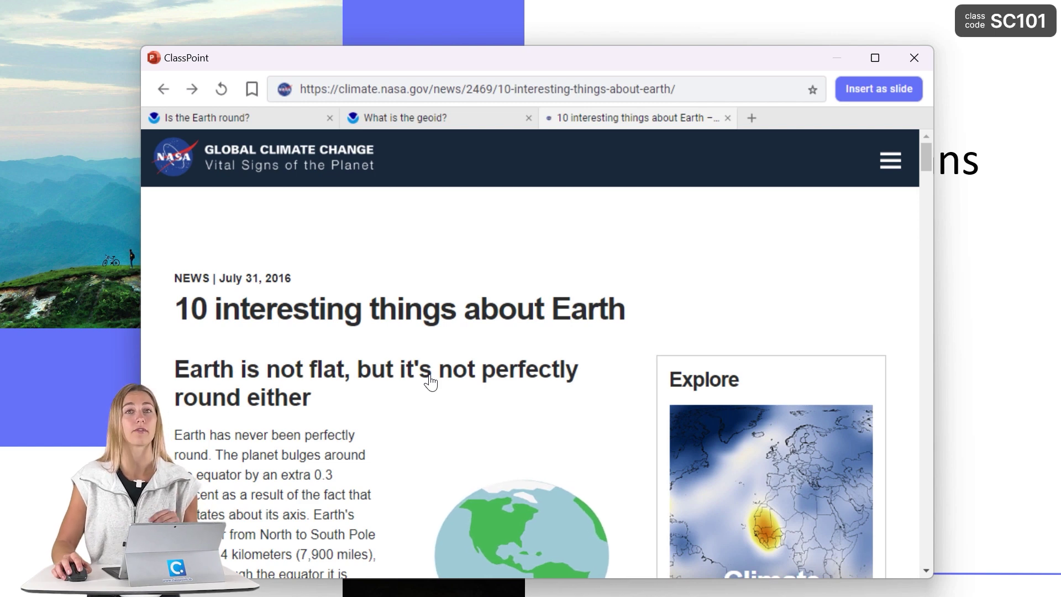
Bookmark the NASA article under its suggested name.
scroll(435, 362, "down", 1)
scroll(436, 362, "up", 1)
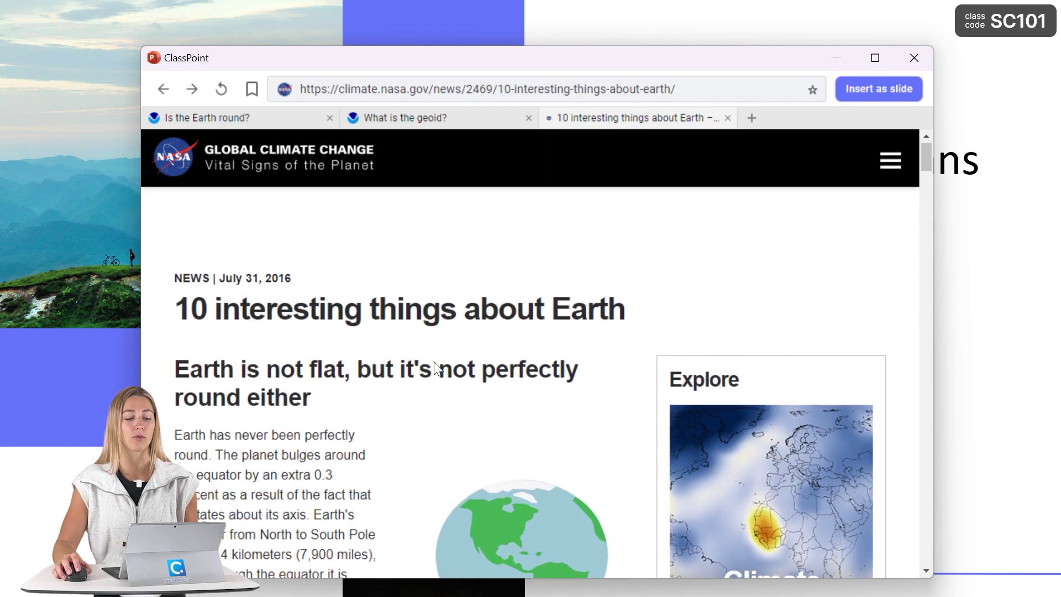
left_click(814, 91)
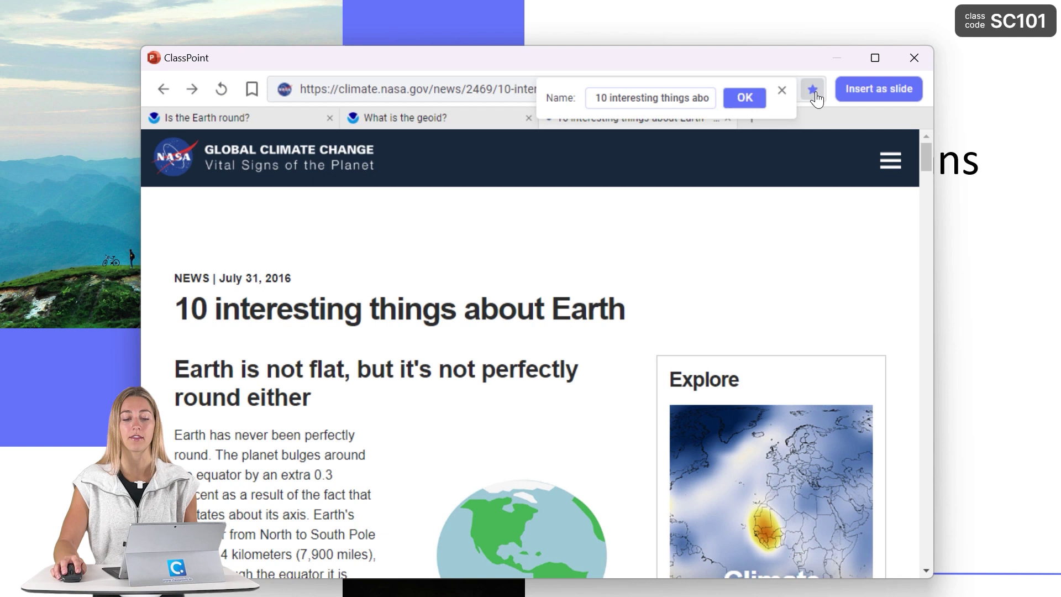
left_click(752, 105)
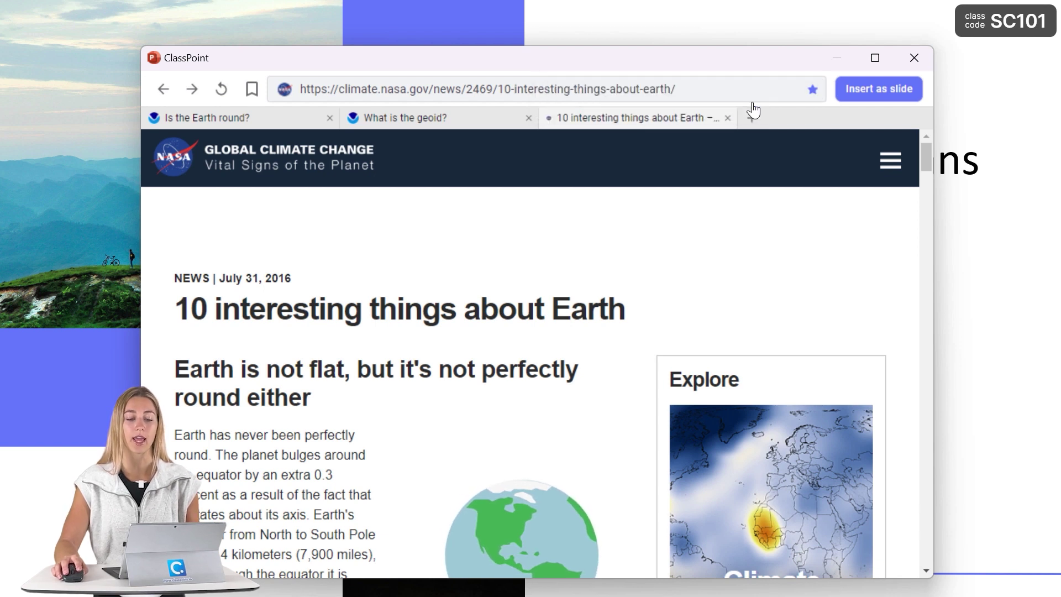
Pin the NASA bookmark to the top of the bookmarks list and open it in a new tab.
left_click(252, 90)
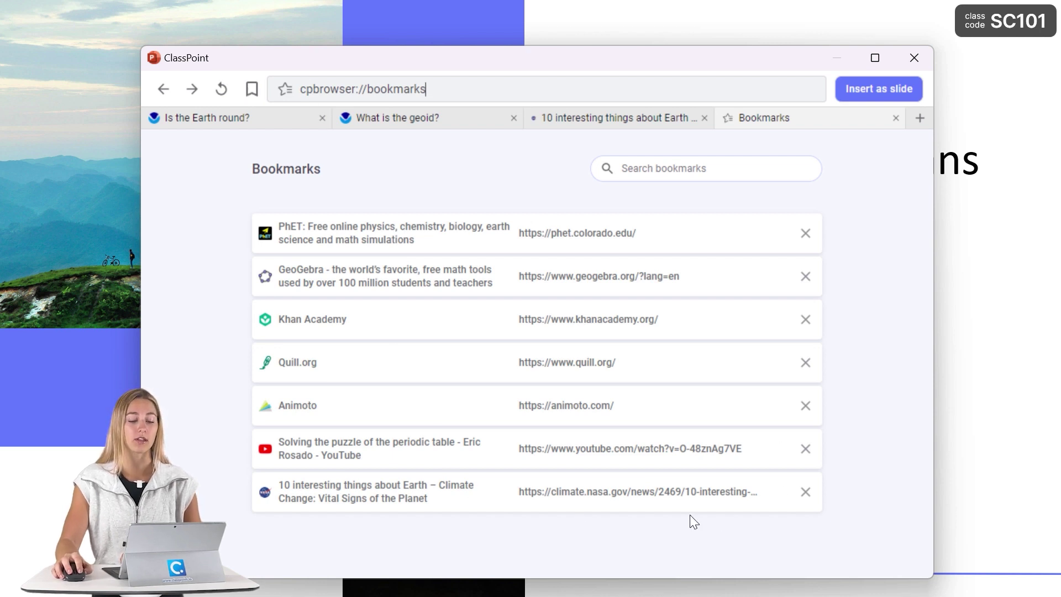
left_click(779, 492)
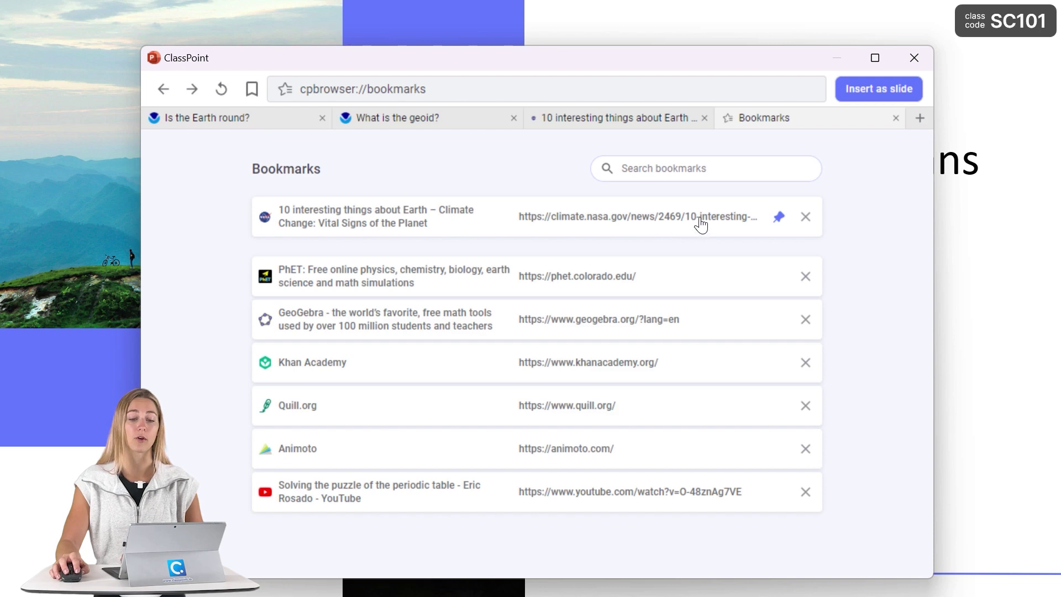
left_click(920, 119)
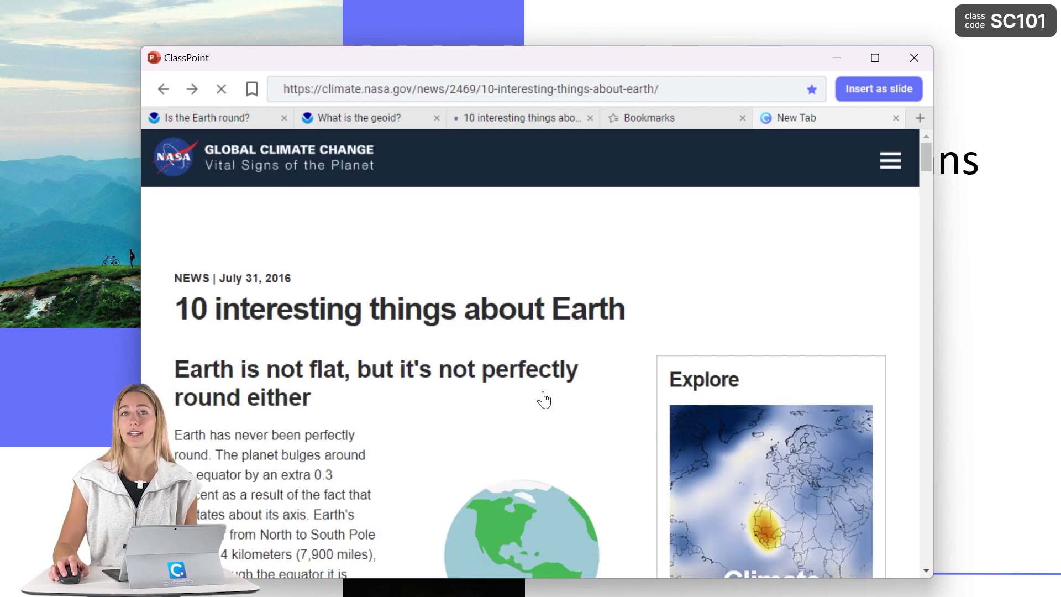
Insert the NASA article's 'Earth is not flat' section as a Browser snapshot slide.
scroll(544, 399, "down", 3)
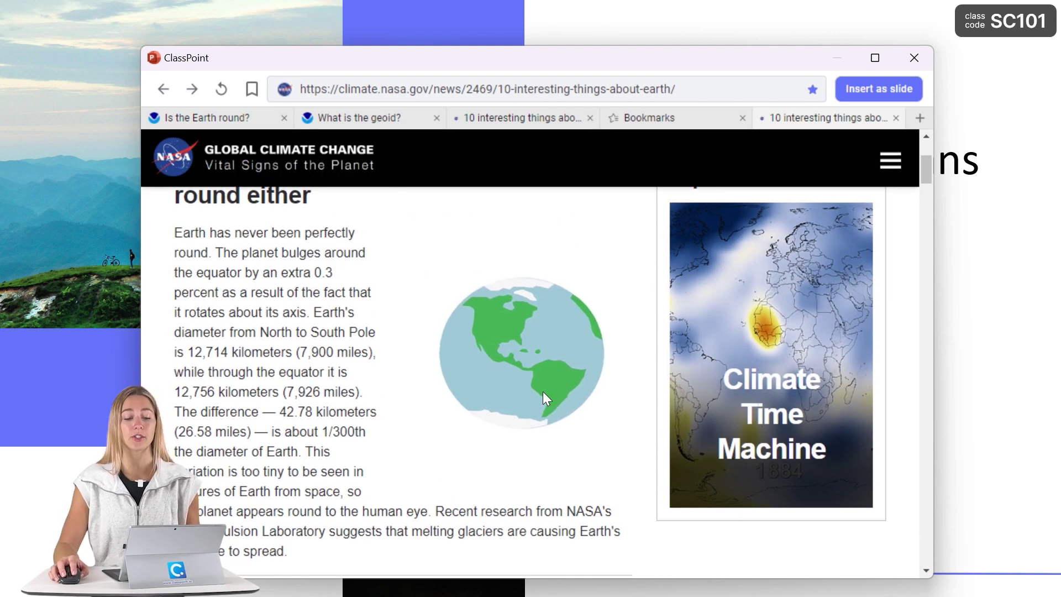
scroll(558, 389, "up", 1)
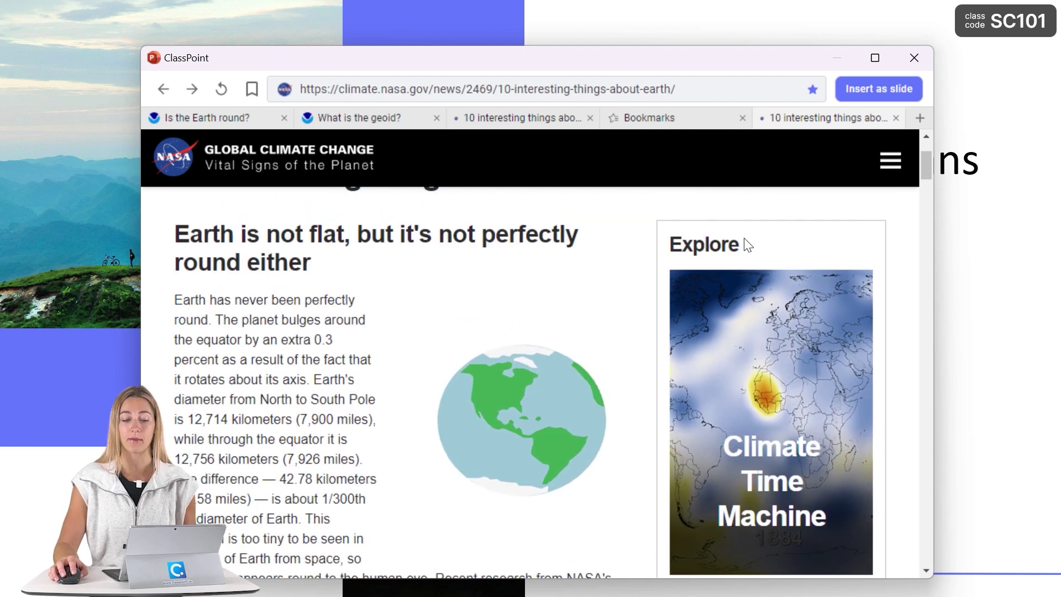
left_click(854, 95)
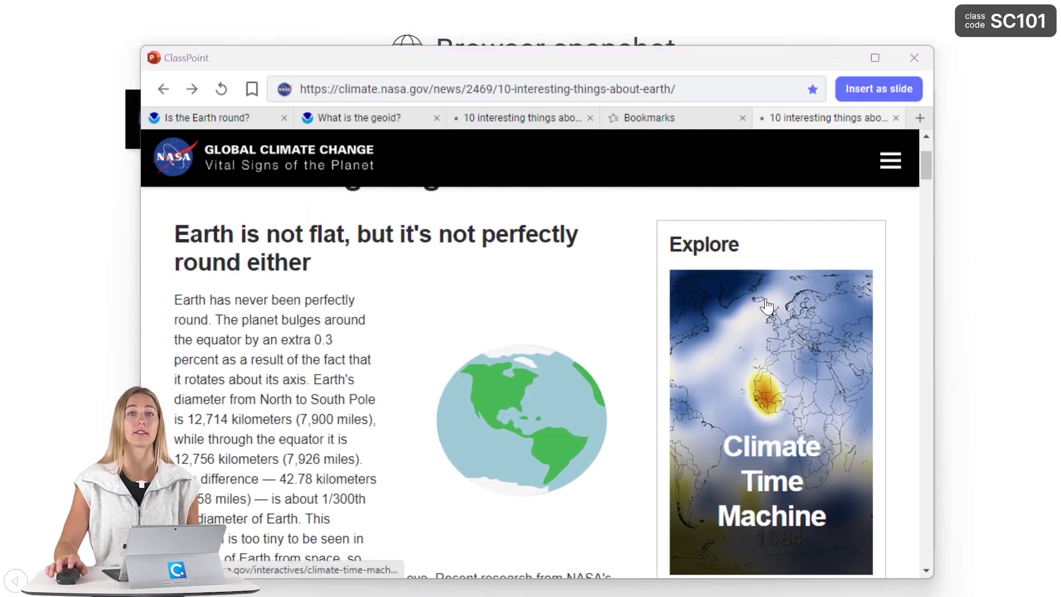
Close the browser and highlight the 'Earth is not flat…' heading with the thickest cyan highlighter.
left_click(918, 57)
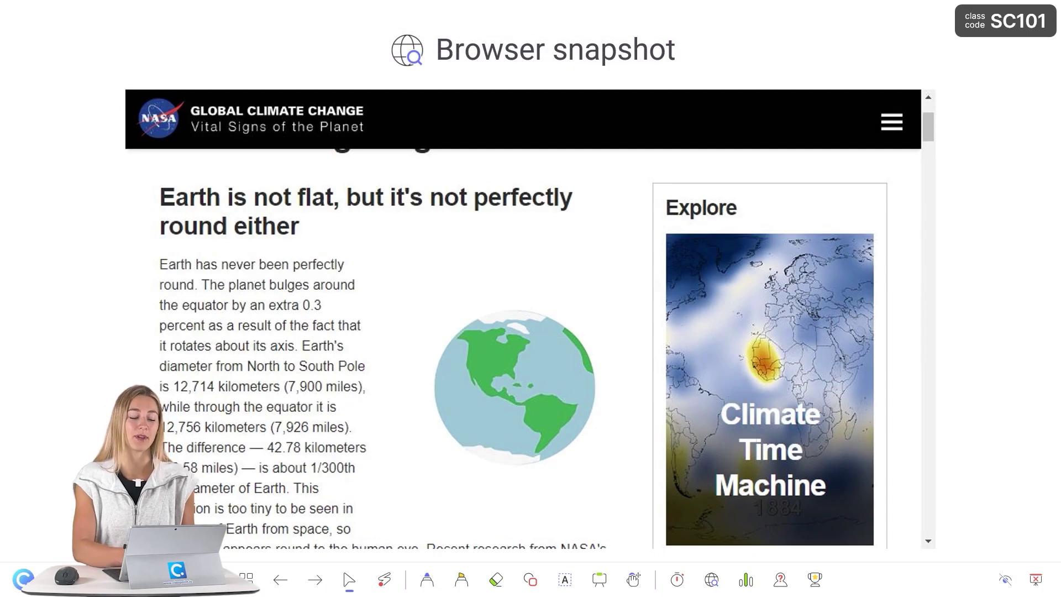
left_click(462, 579)
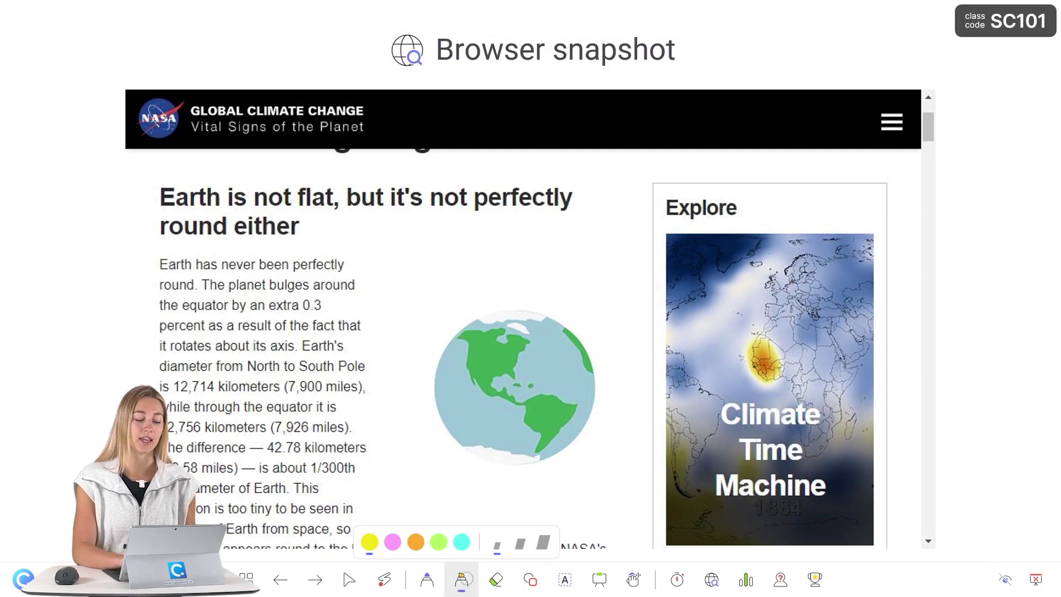
left_click(541, 544)
mouse_move(149, 165)
left_mouse_down()
mouse_move(575, 168)
mouse_move(572, 160)
left_mouse_up()
left_click_drag(145, 202, 304, 194)
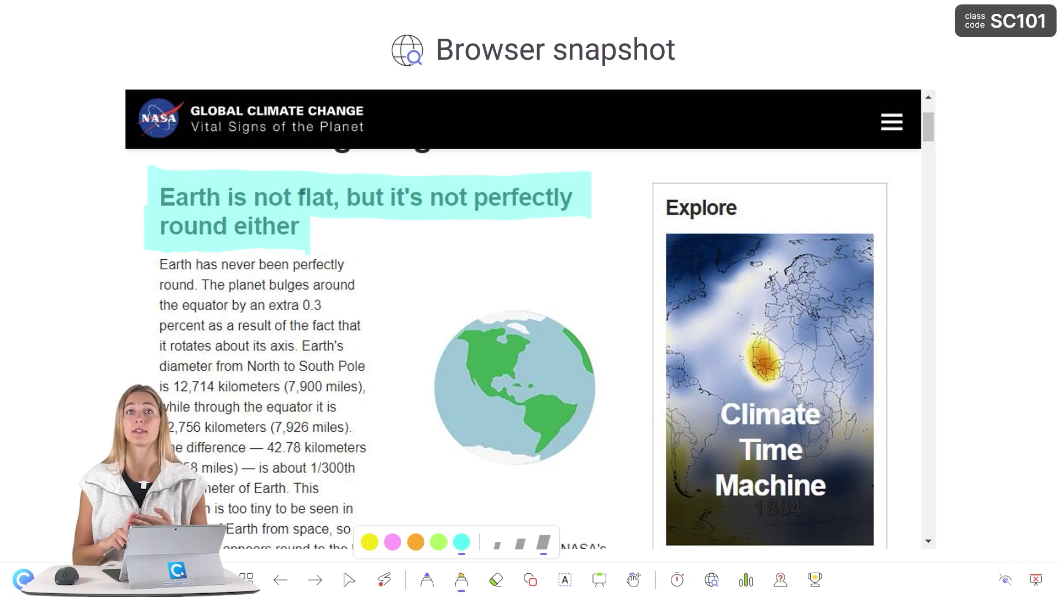